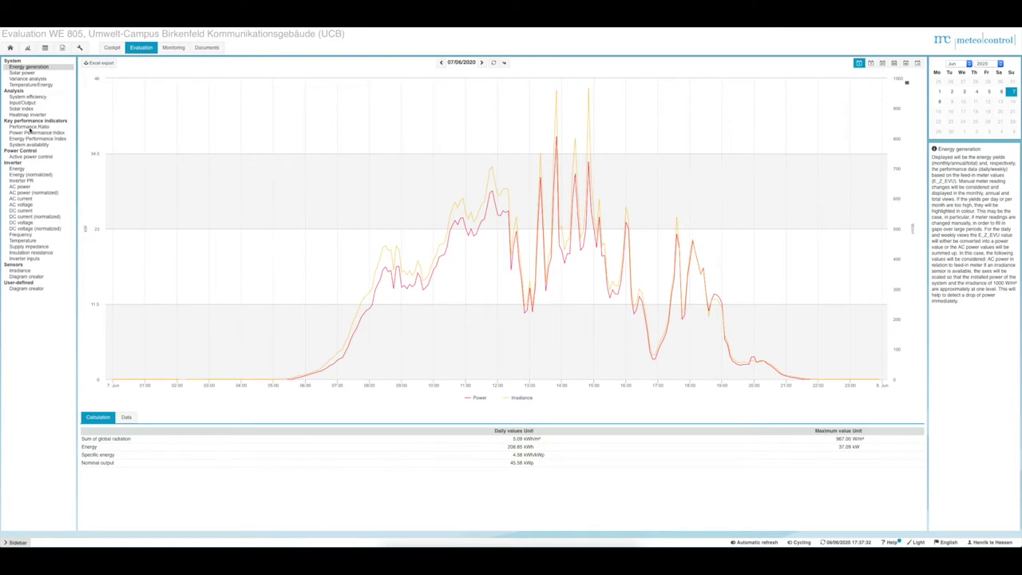
Open the Performance Ratio chart in the total view and inspect the energy and ratio values of individual years.
click(29, 126)
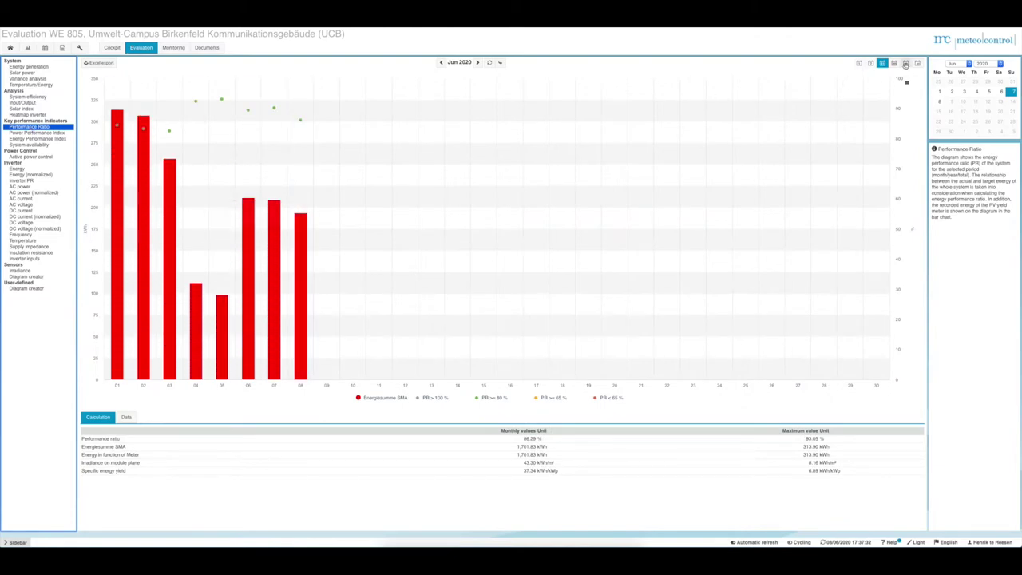
click(906, 64)
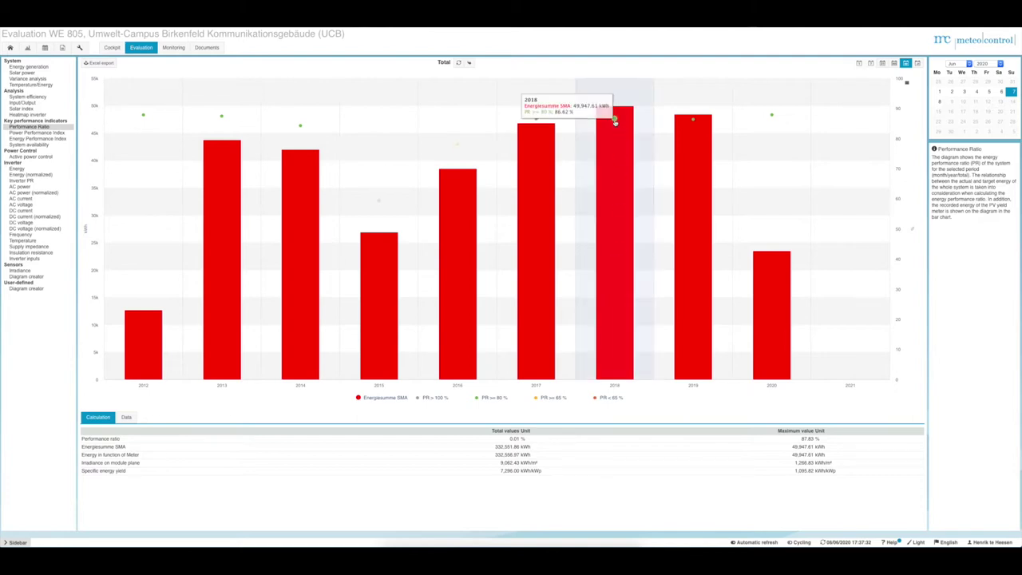
mouse_move(470, 163)
mouse_move(300, 128)
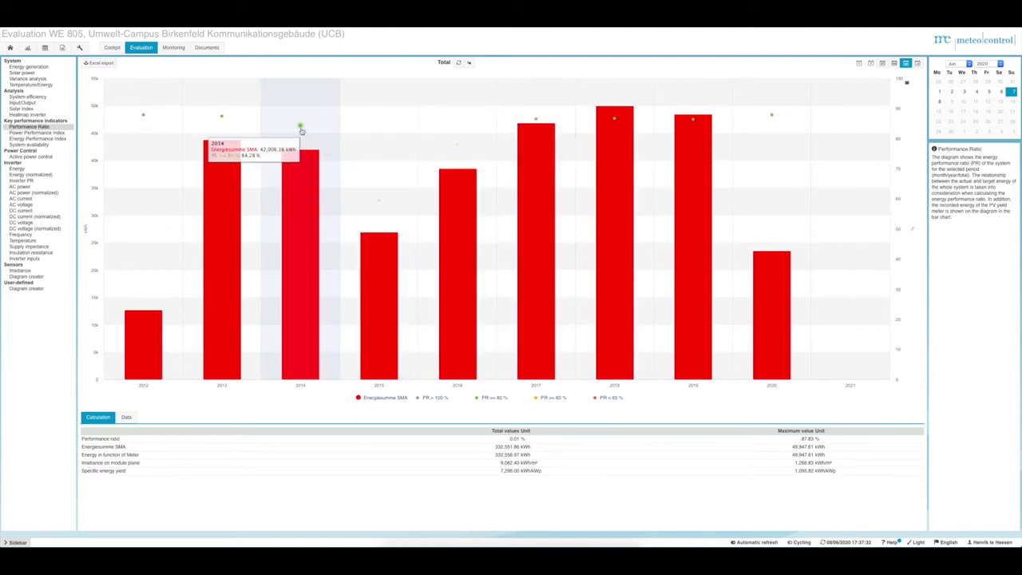
mouse_move(792, 171)
mouse_move(701, 103)
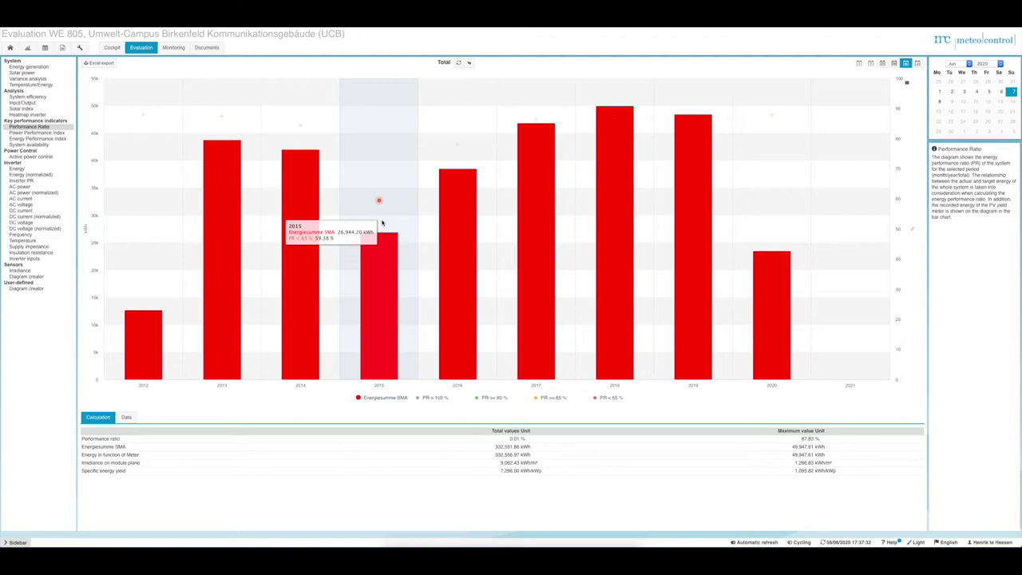
Show the Performance Ratio by month for 2020 and go back year by year to 2015.
click(894, 63)
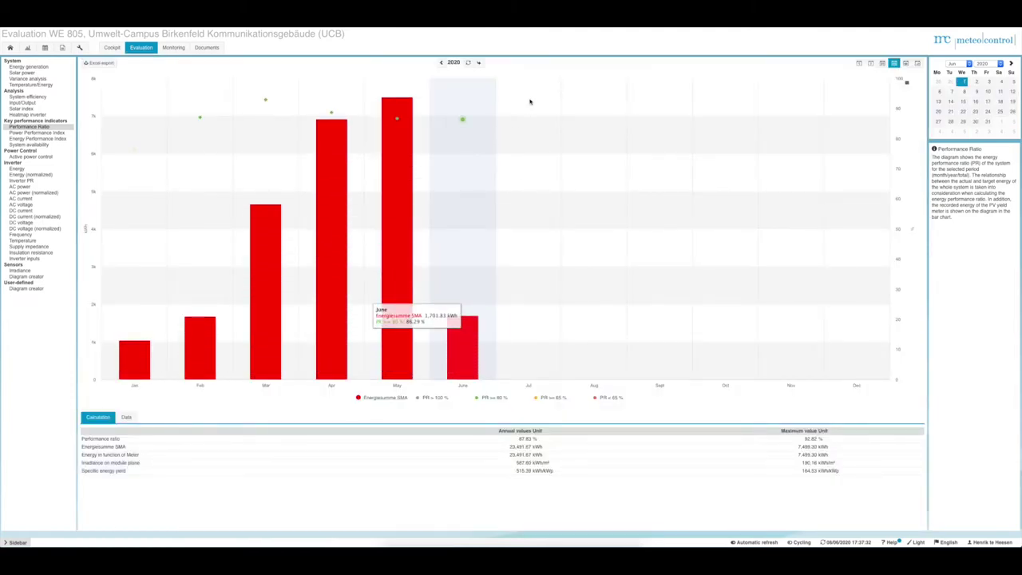
click(442, 63)
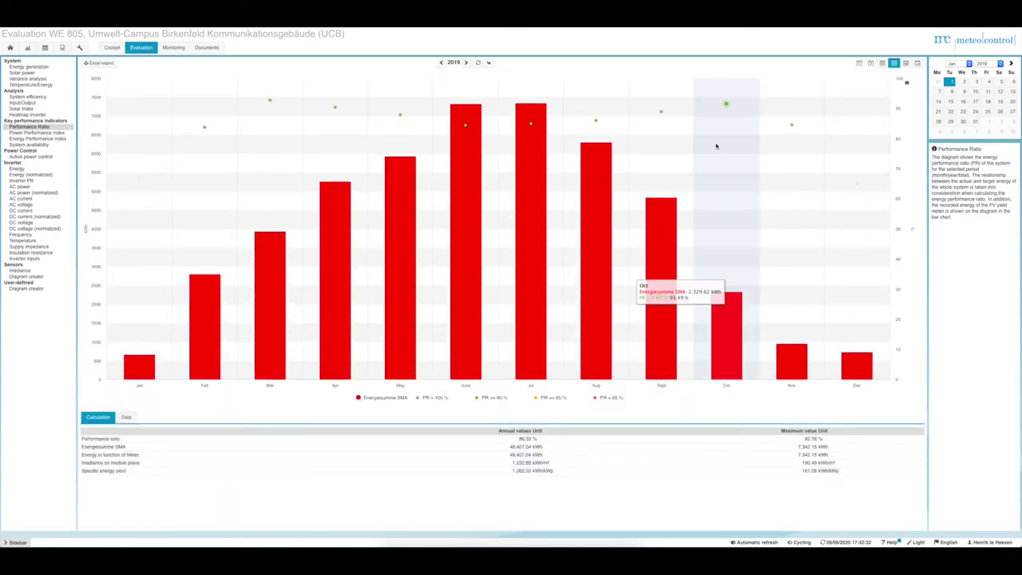
click(440, 64)
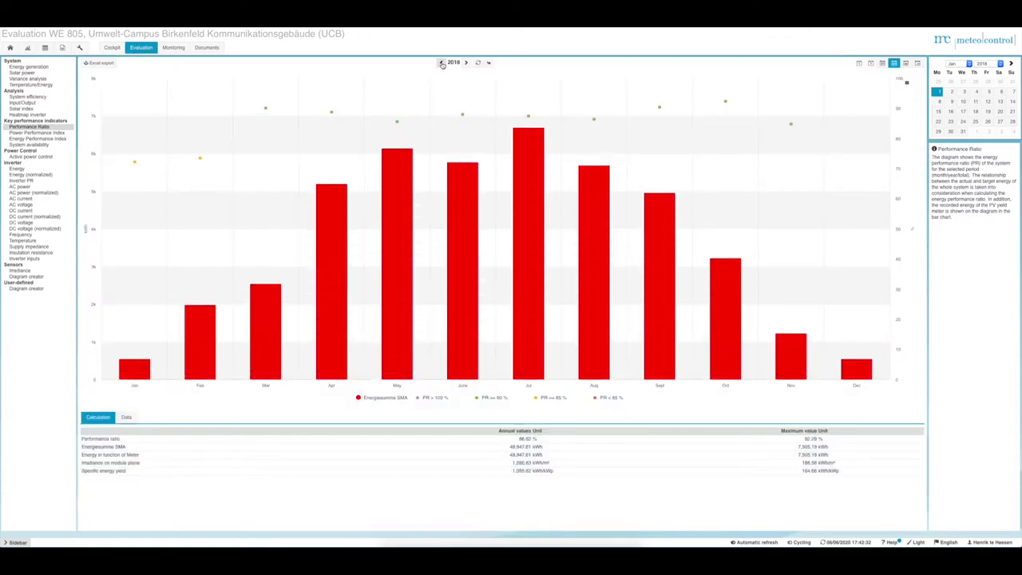
click(441, 64)
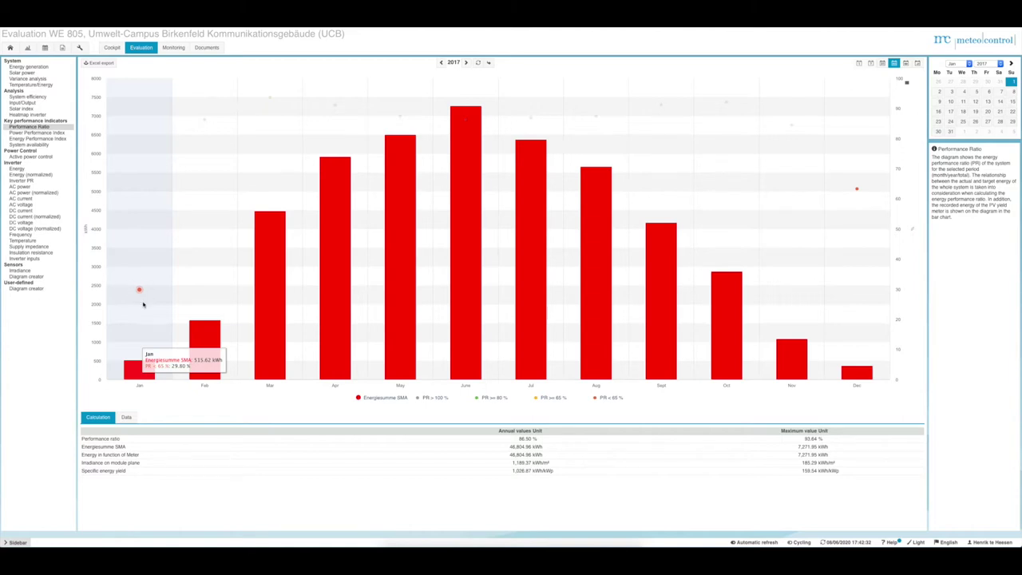
click(442, 63)
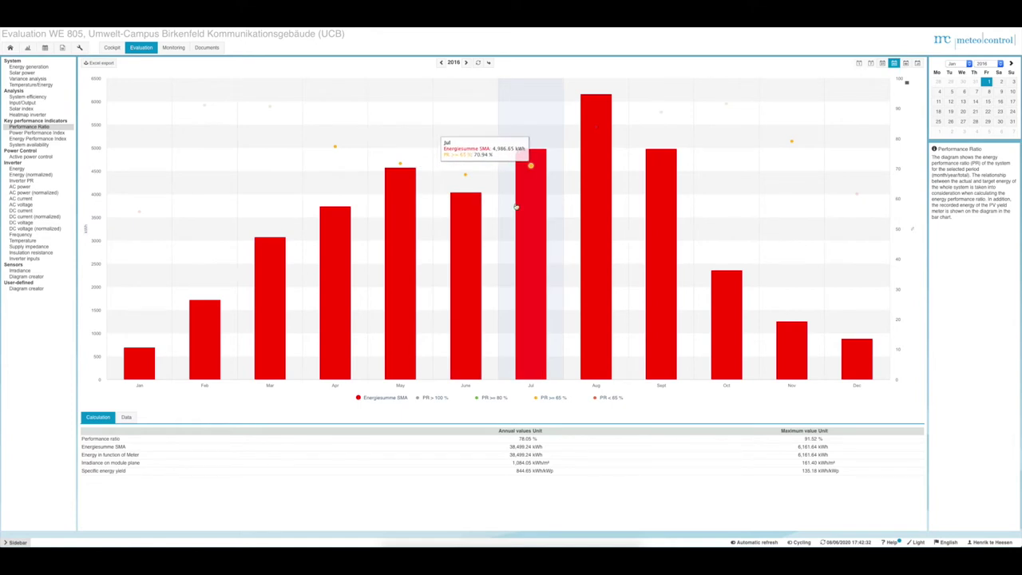
click(440, 63)
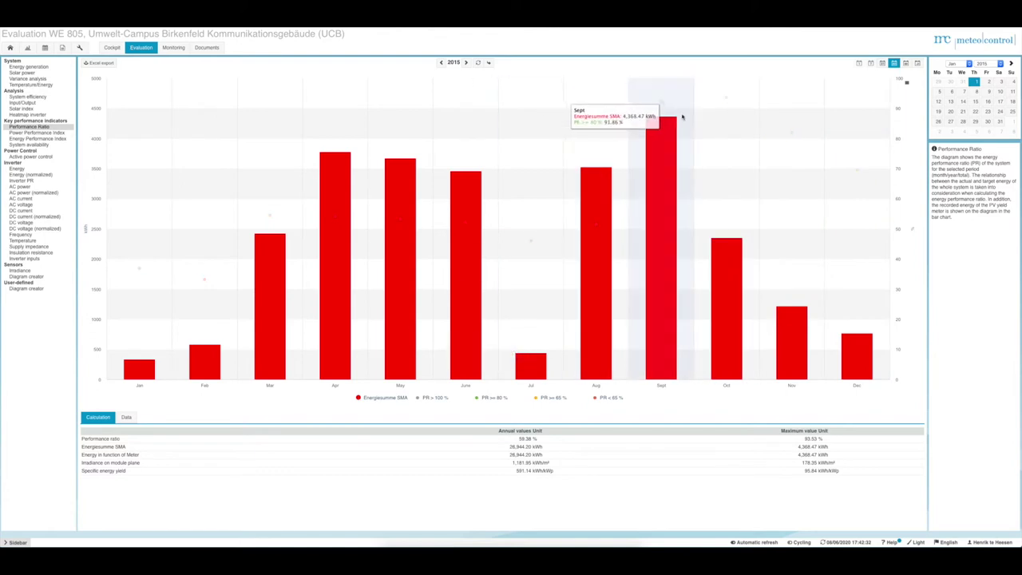
Show the daily Performance Ratio for March 2020 and go back month by month to December 2019, examining mid-January's values.
click(882, 63)
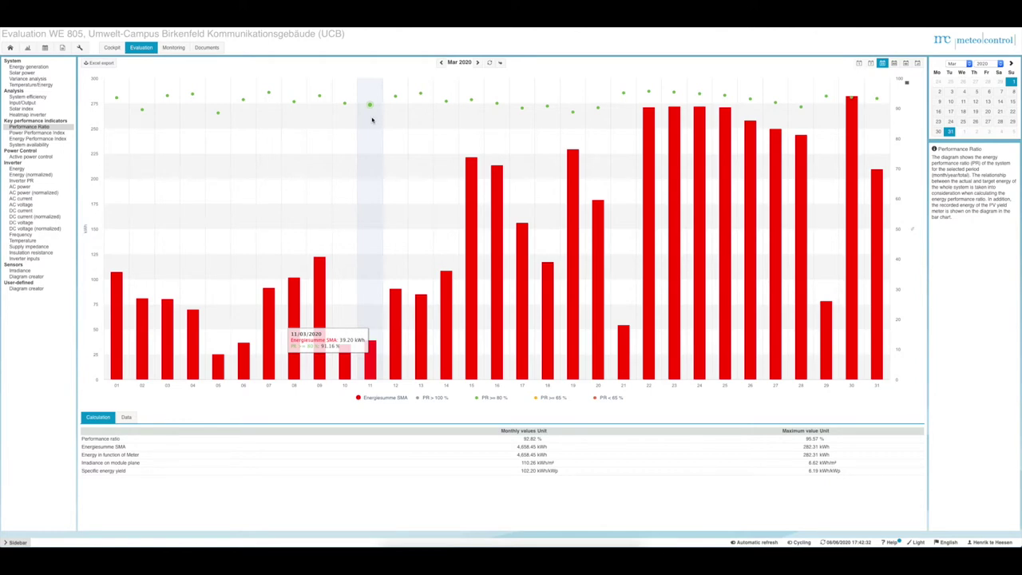
click(441, 62)
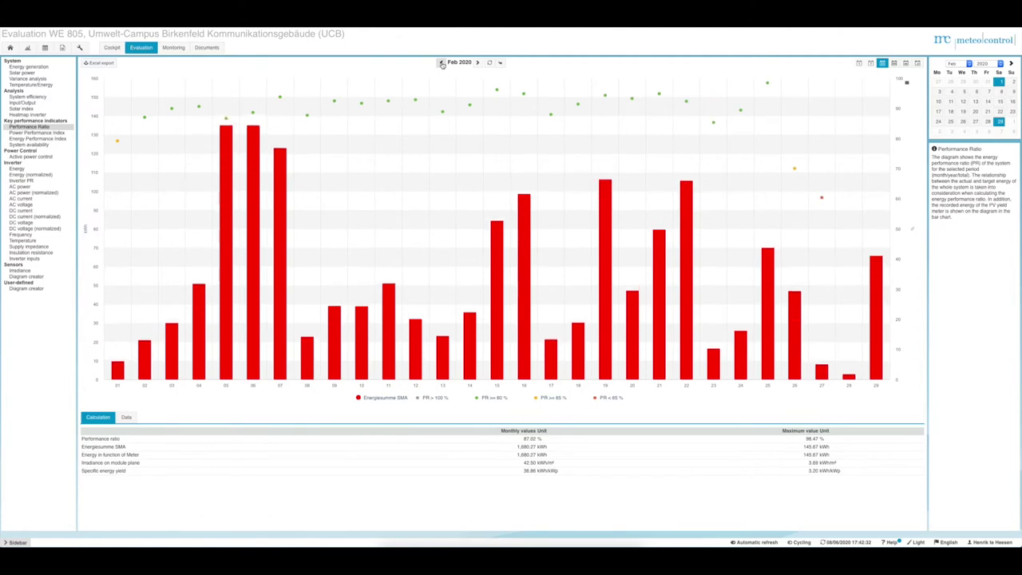
click(442, 63)
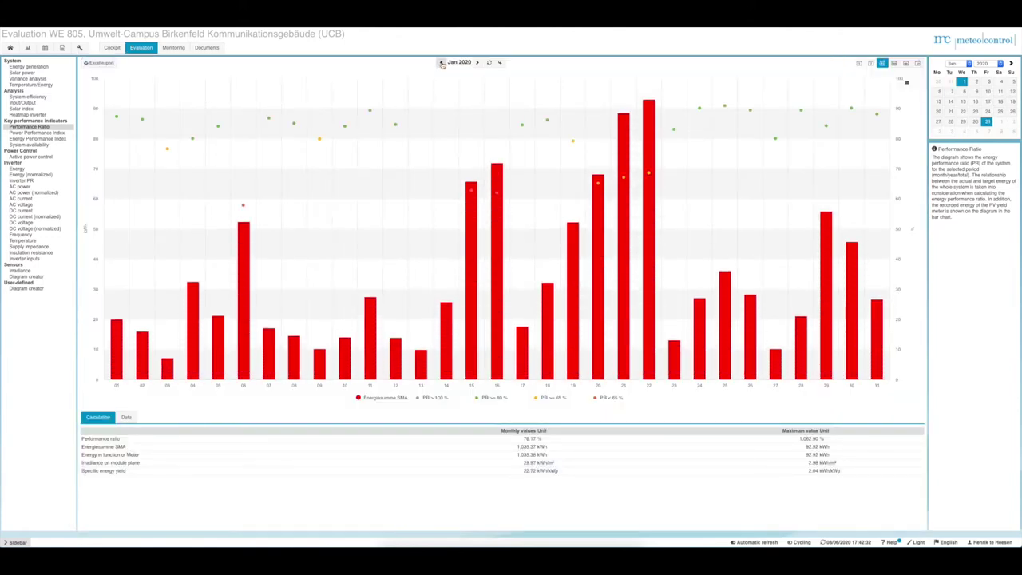
mouse_move(389, 152)
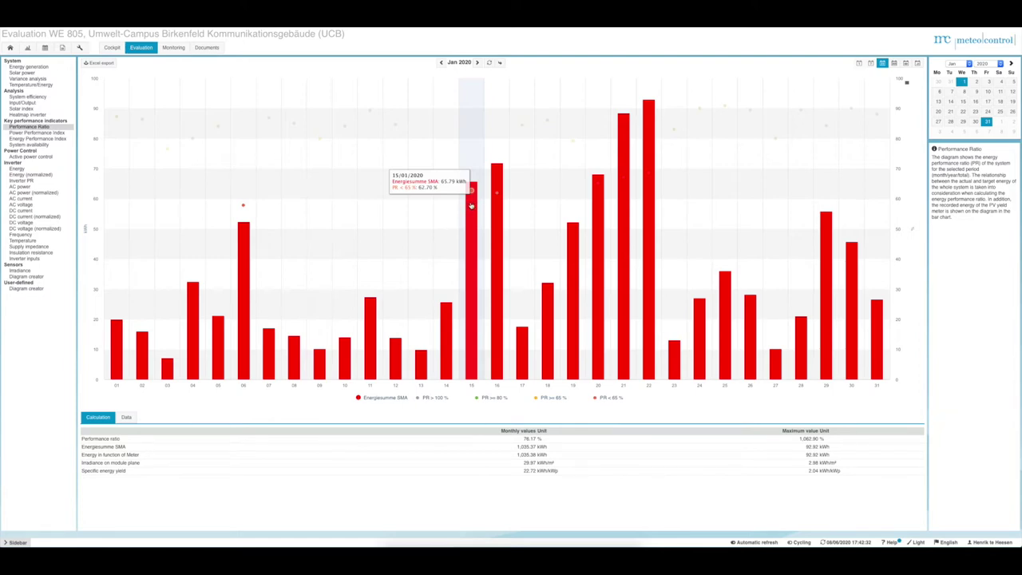
click(441, 63)
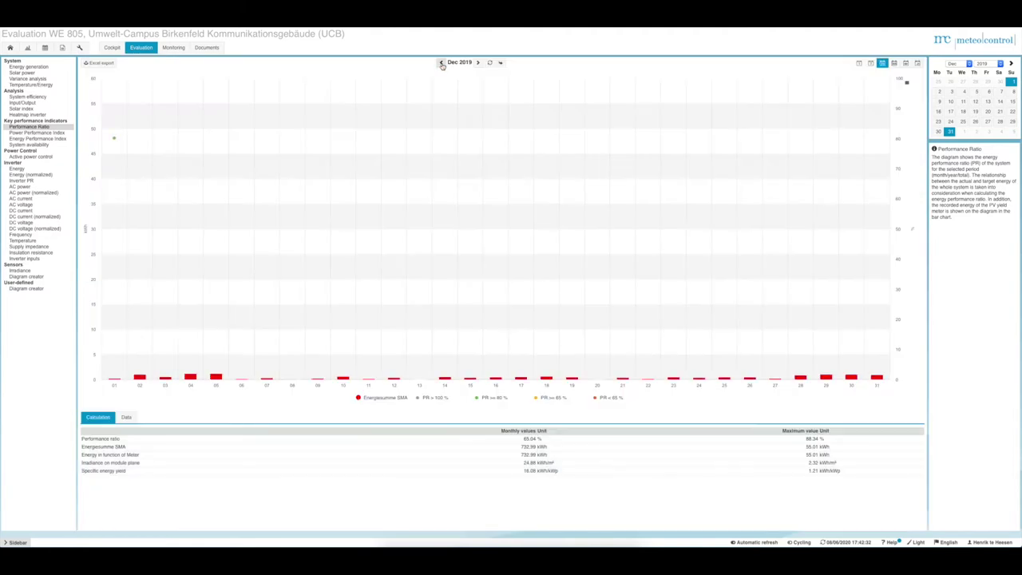
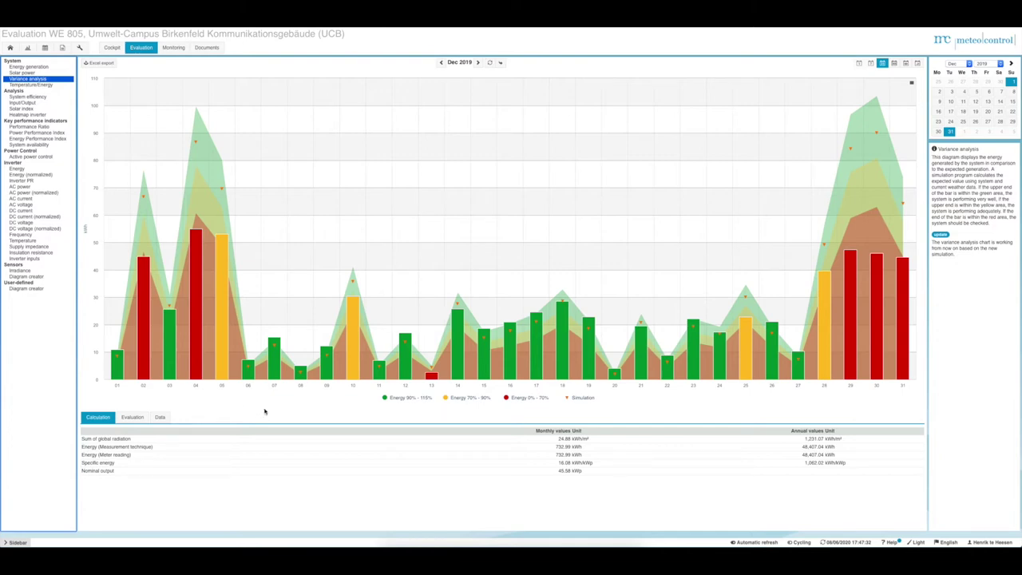
Examine the daily Variance analysis from December 2019 forward to April 2020, including the values of 3 April 2020.
mouse_move(197, 382)
mouse_move(224, 192)
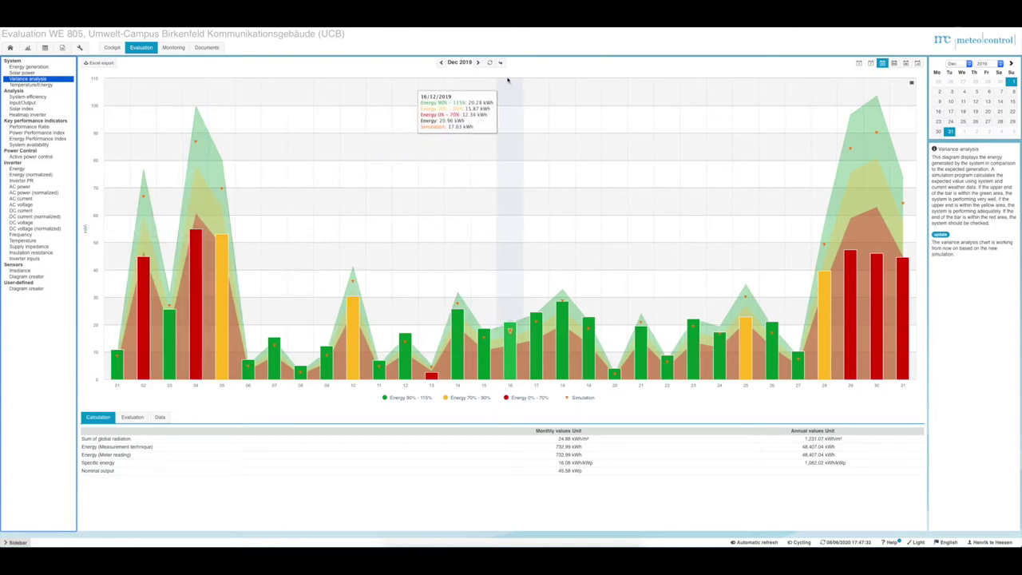
click(478, 63)
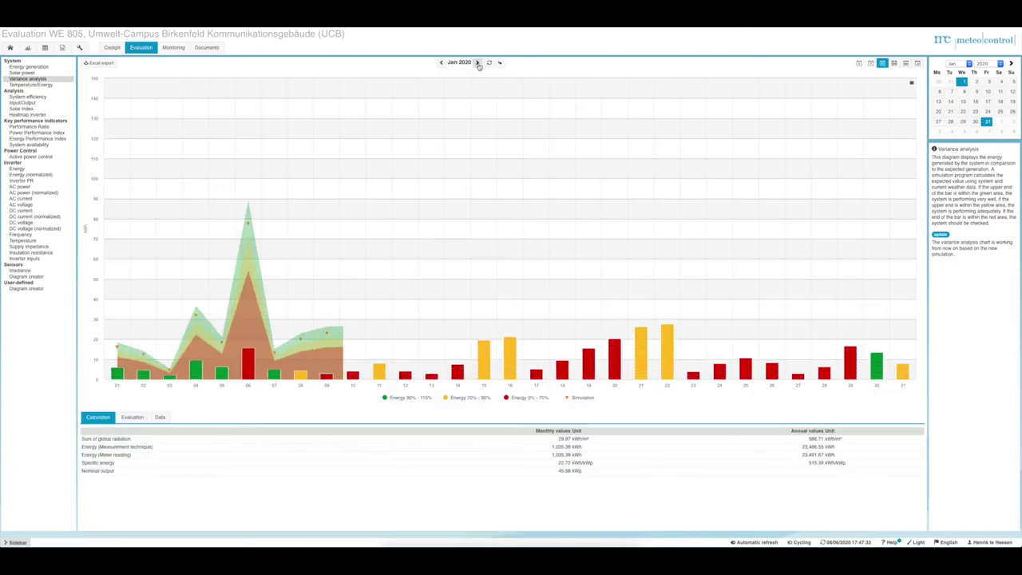
click(479, 63)
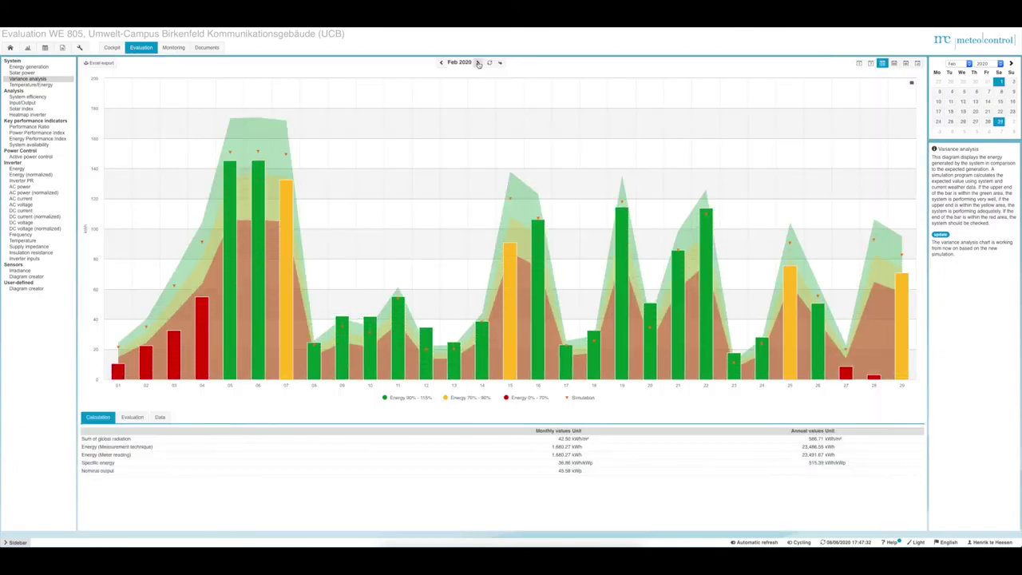
click(478, 63)
click(478, 64)
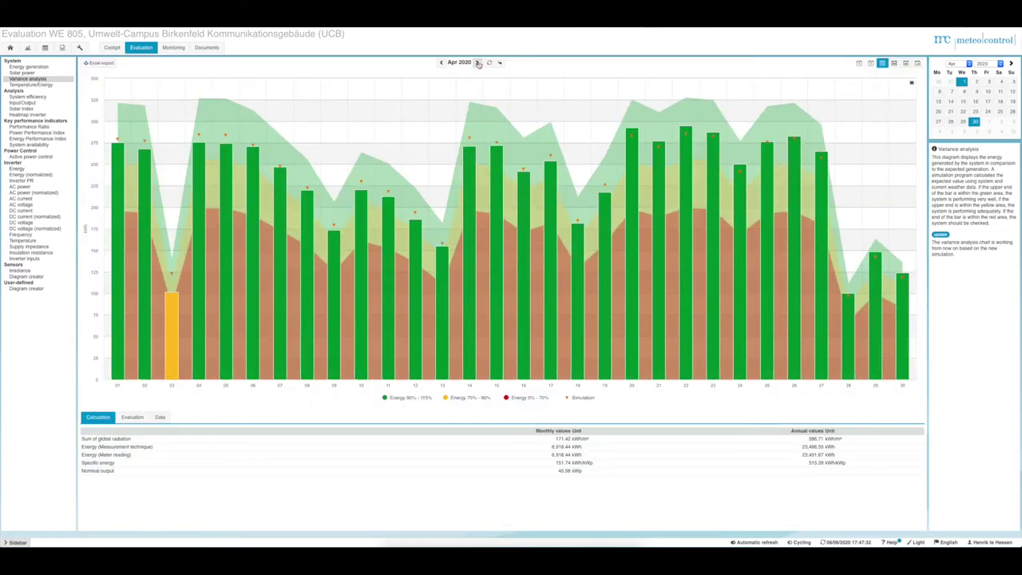
mouse_move(171, 311)
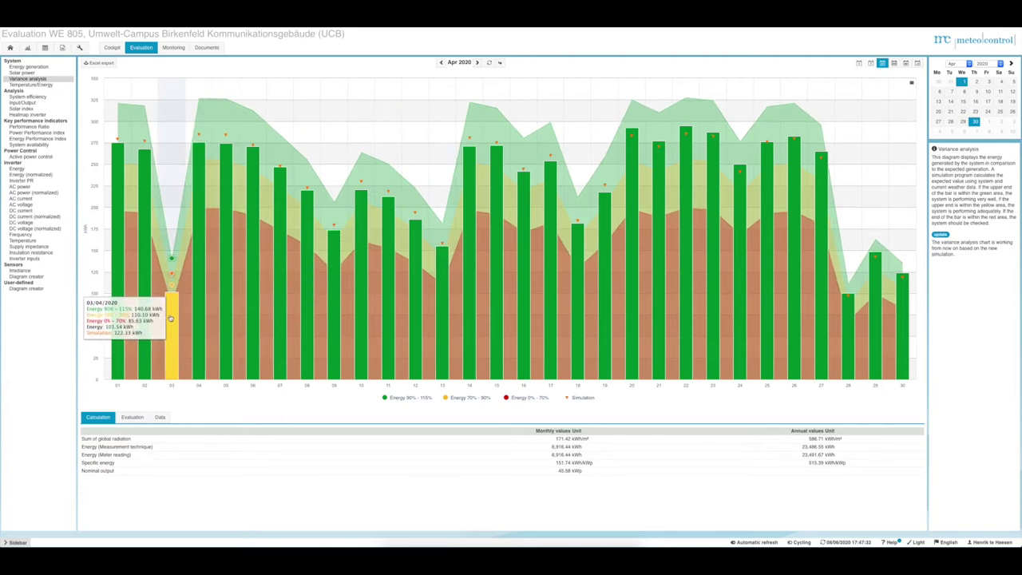
Switch the Variance analysis to the annual view and compare the months of 2015, 2020 and 2019.
click(896, 64)
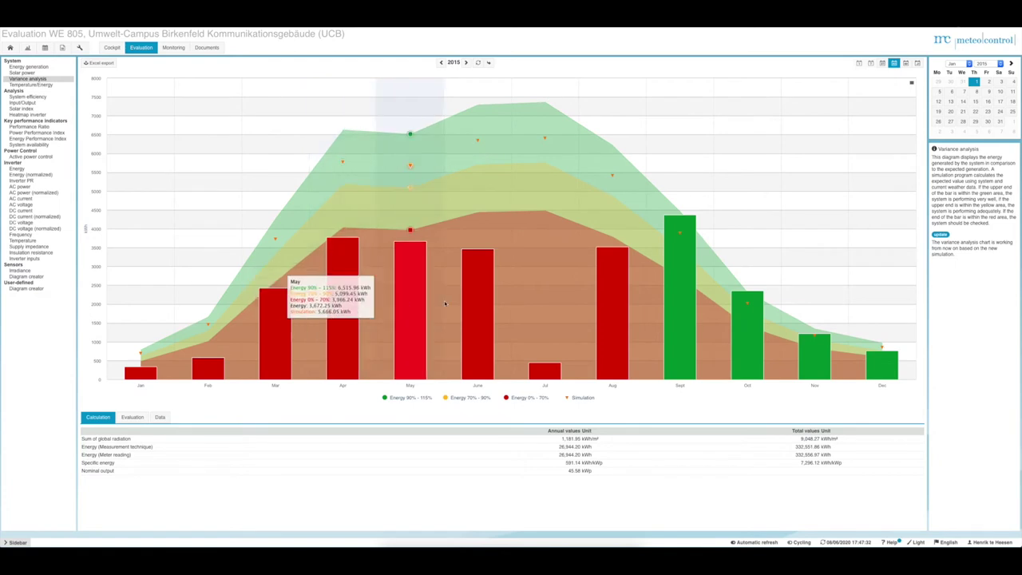
click(488, 63)
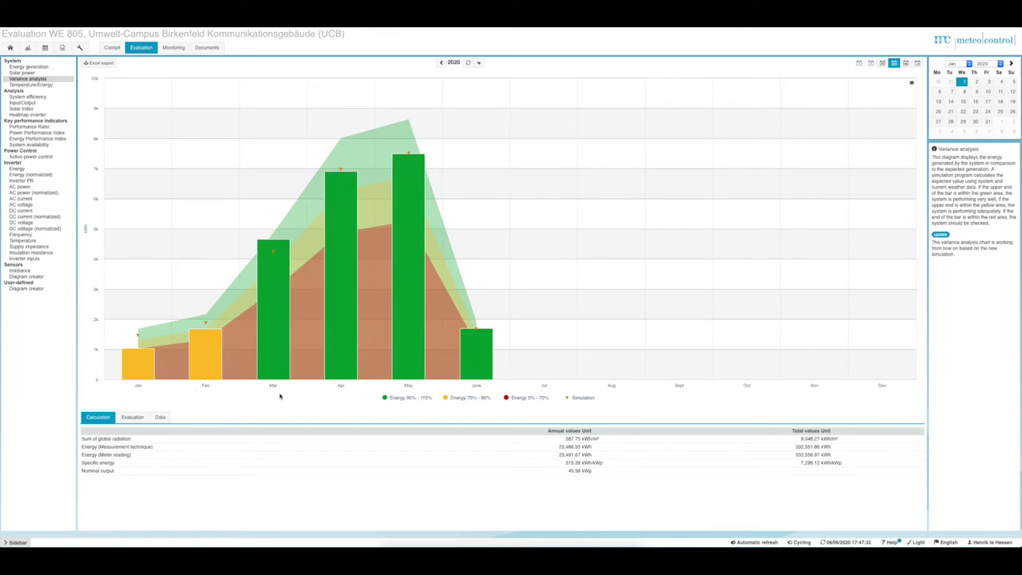
click(442, 62)
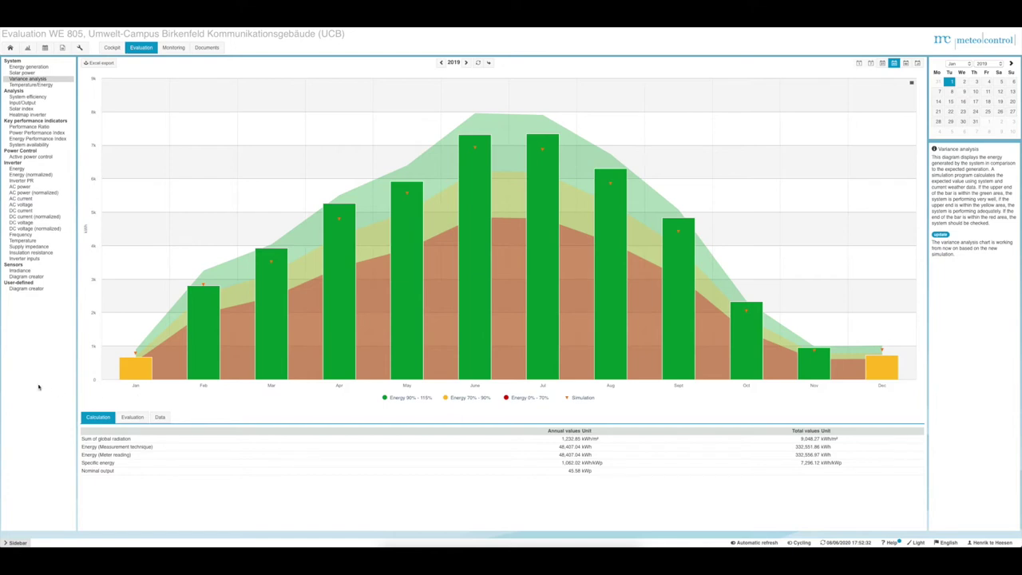
Open the Solar power chart in the annual view for 2020 and examine the energy, target range and losses for May.
click(22, 73)
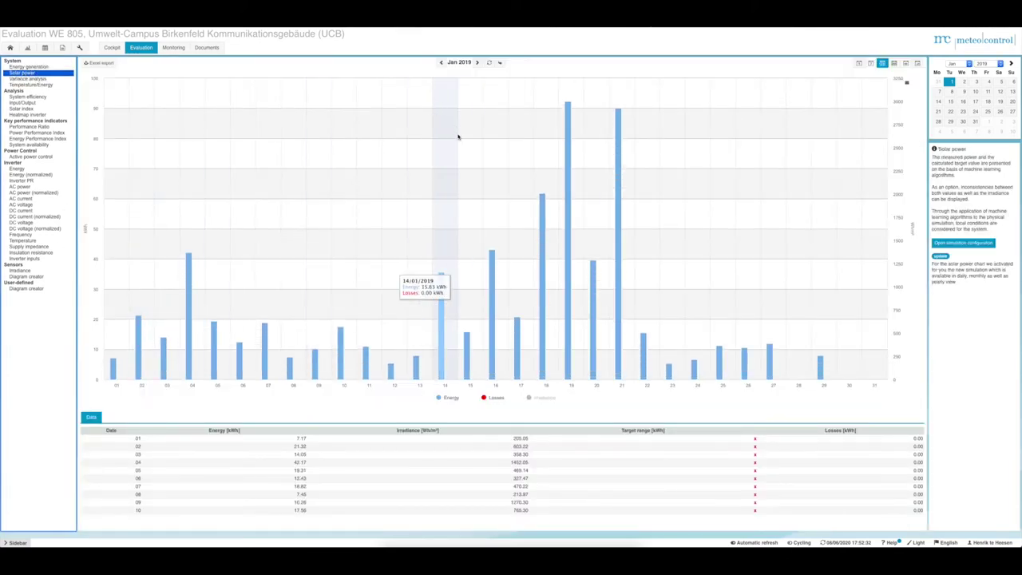
click(501, 63)
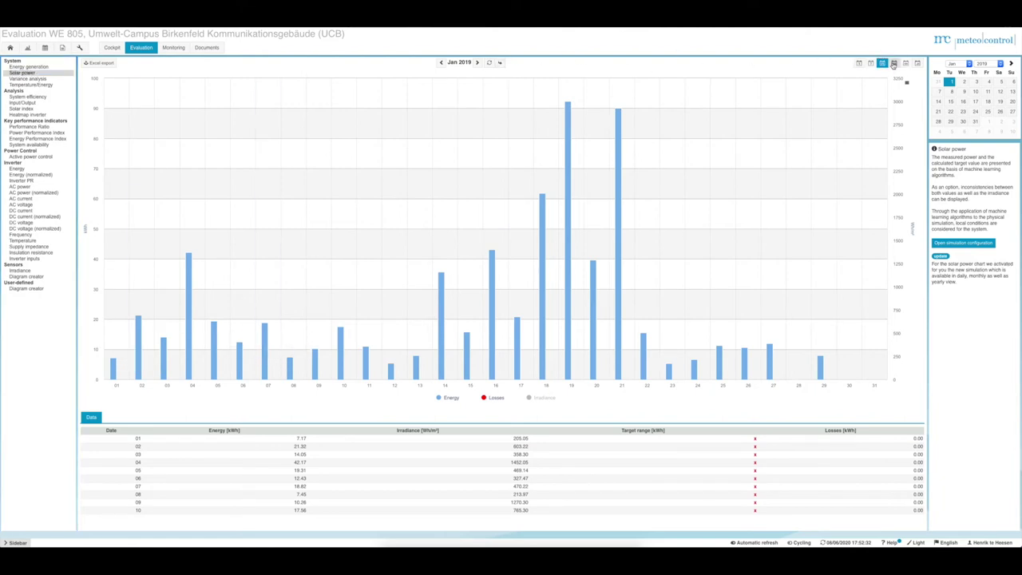
click(467, 63)
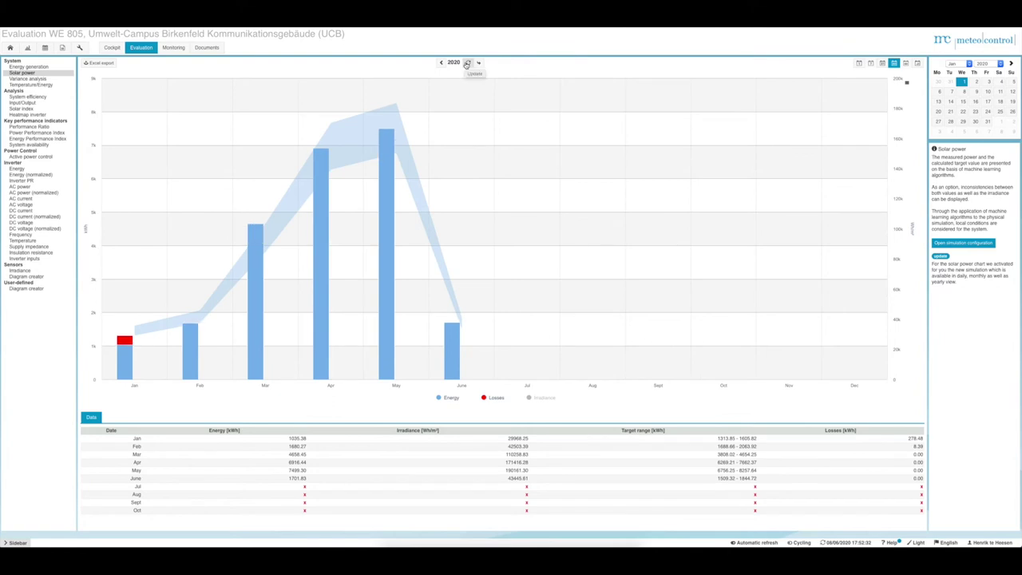
mouse_move(388, 174)
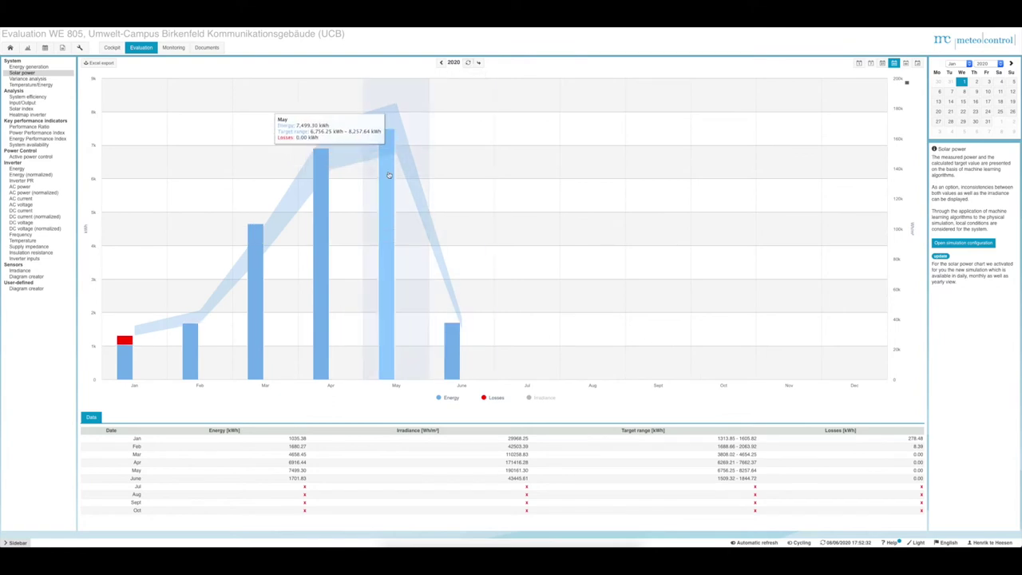
scroll(389, 174, down, 1)
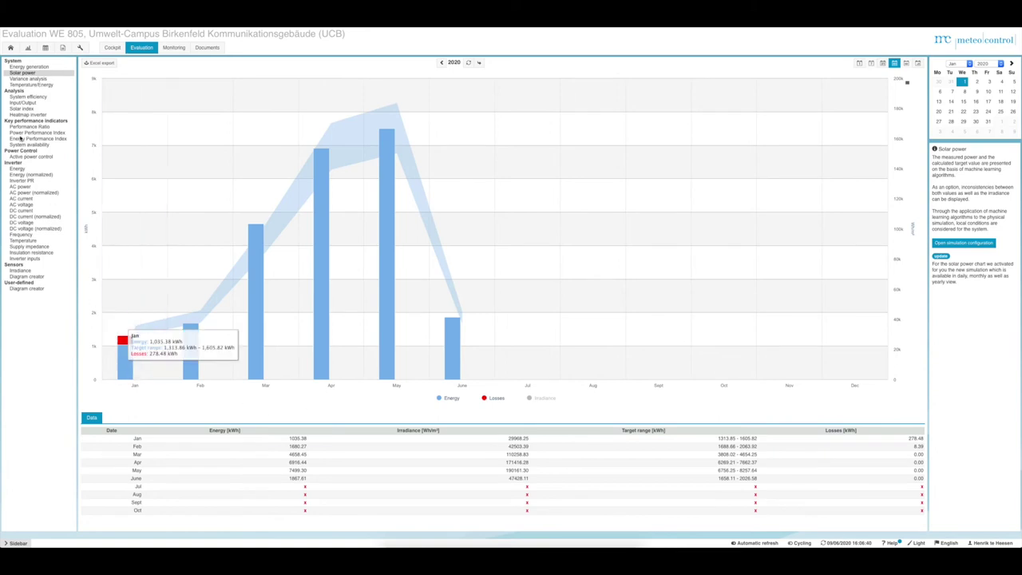
Open the System efficiency chart, pick 31 May 2020 in the calendar, and examine the efficiency points across the irradiance range.
click(26, 98)
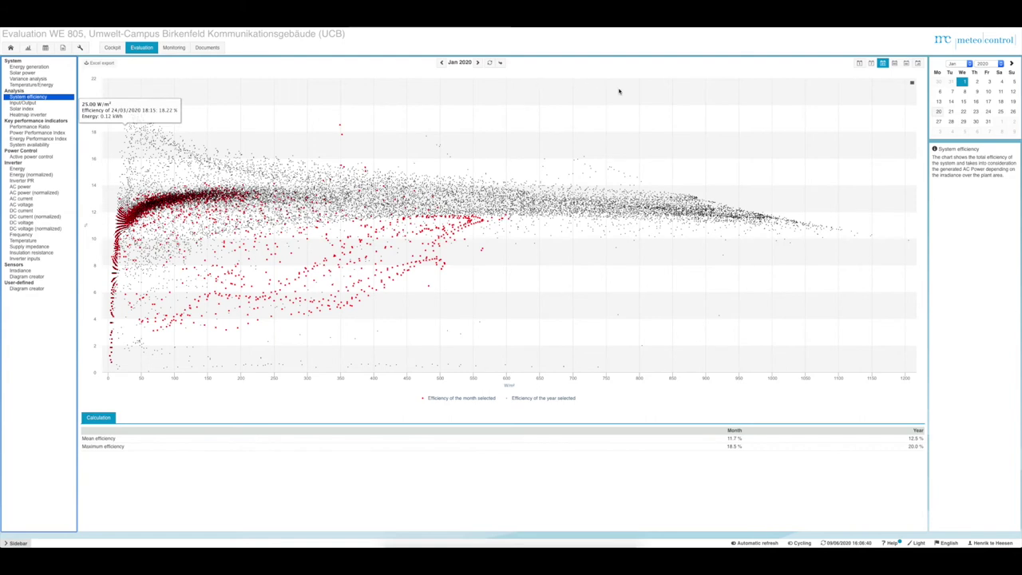
click(959, 64)
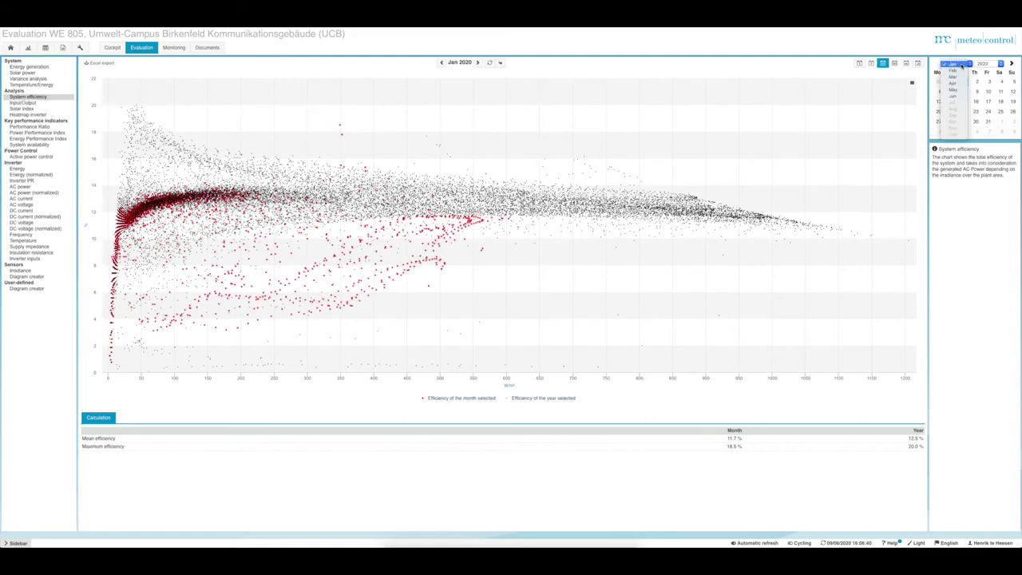
click(953, 90)
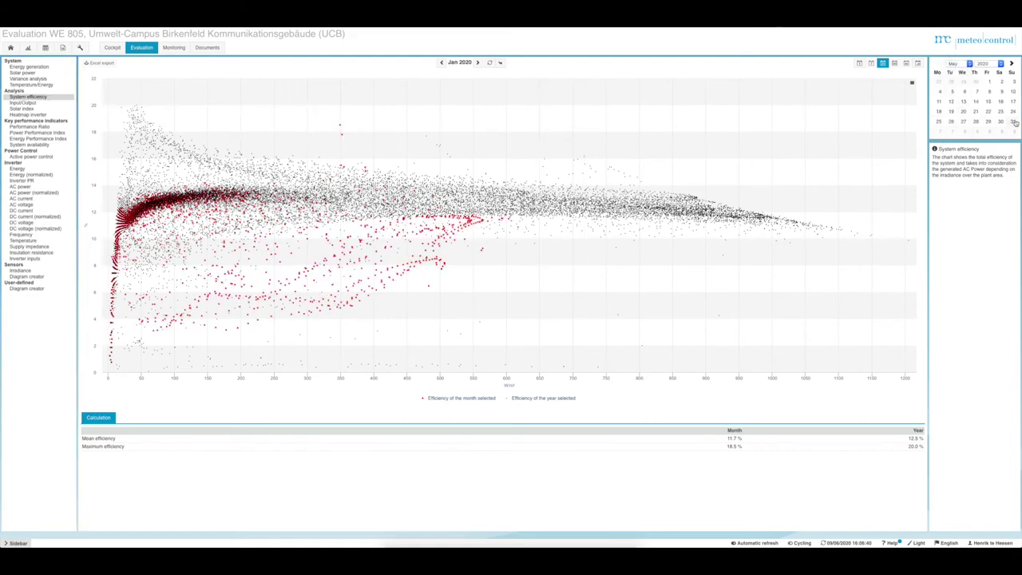
click(1014, 122)
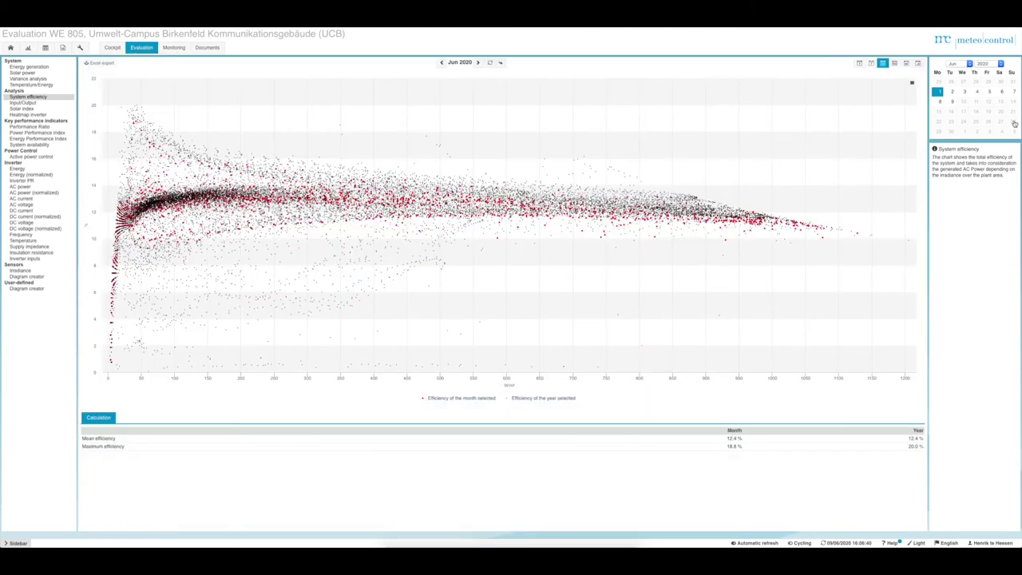
mouse_move(417, 287)
mouse_move(110, 369)
mouse_move(183, 206)
Open the Input/Output chart for 31 May 2020 and examine the power values at low irradiance.
click(24, 104)
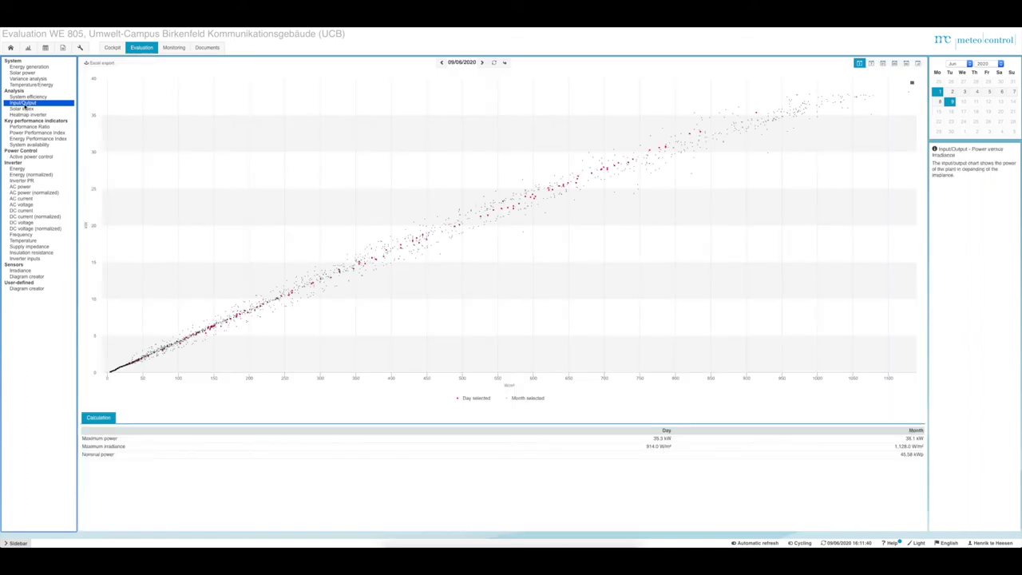
click(958, 64)
click(957, 59)
click(1013, 121)
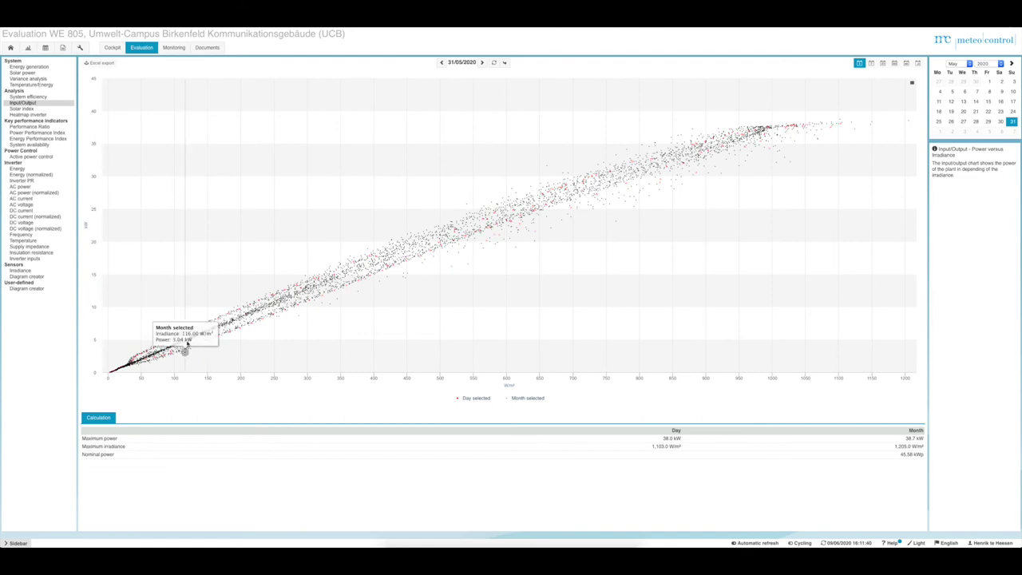
mouse_move(205, 324)
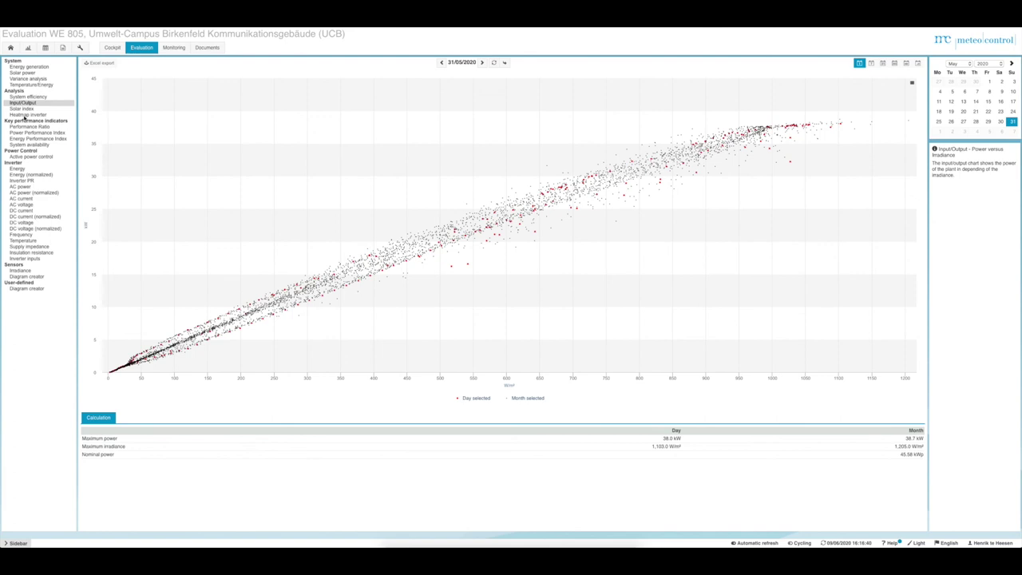
Open the inverter heatmap for 31 May 2020 and go back day by day to 29 May, comparing the inverters' normalized power.
click(25, 115)
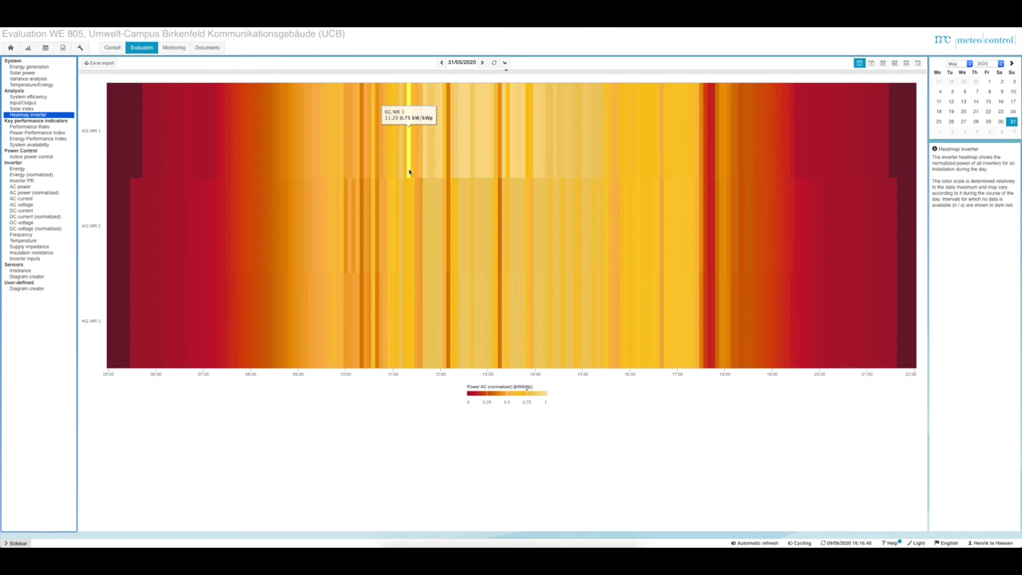
click(440, 63)
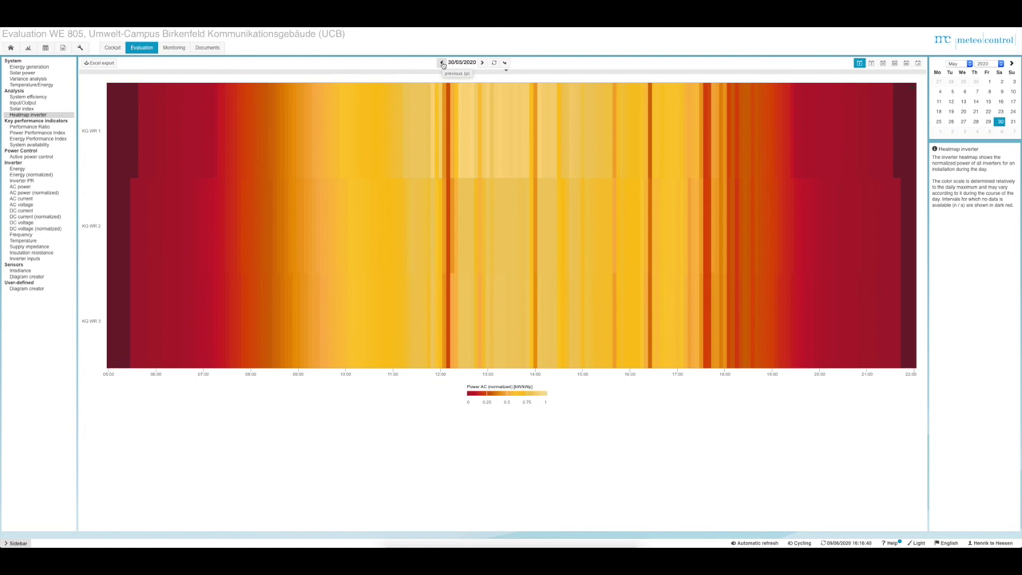
mouse_move(440, 160)
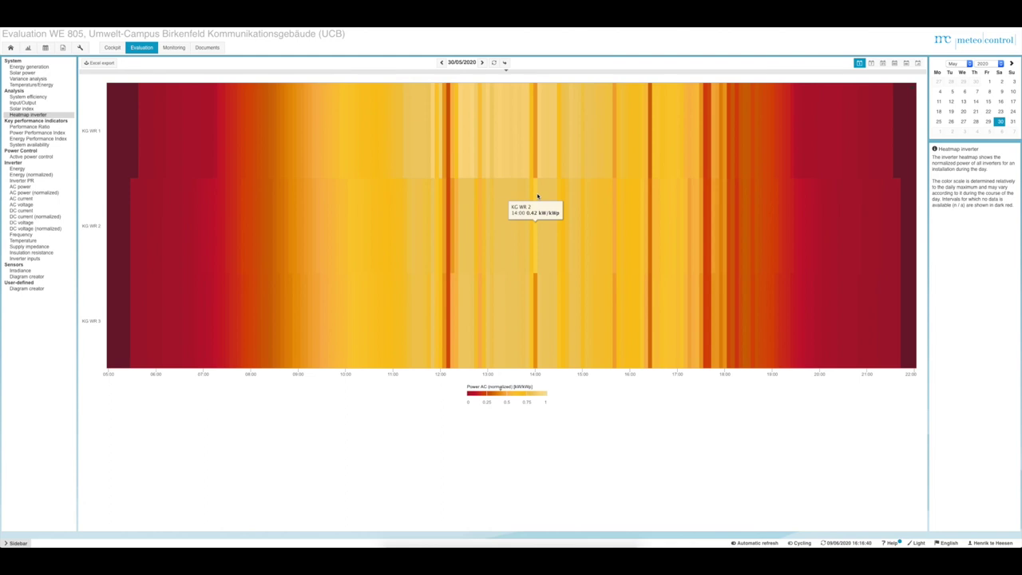
click(442, 63)
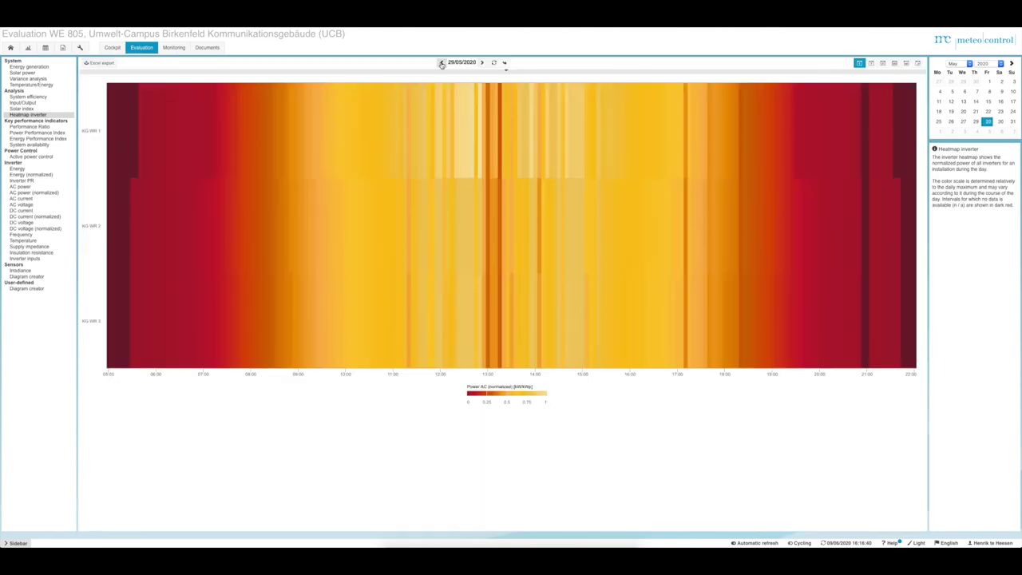